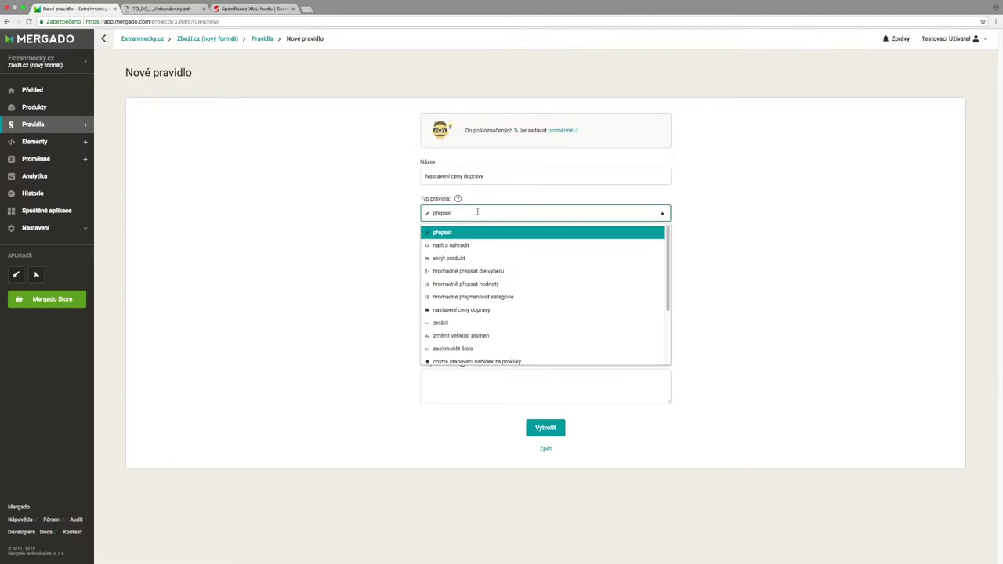
Set the rule type to "nastavení ceny dopravy" and apply the rule to the selection "Všechny produkty"
type("dopravy")
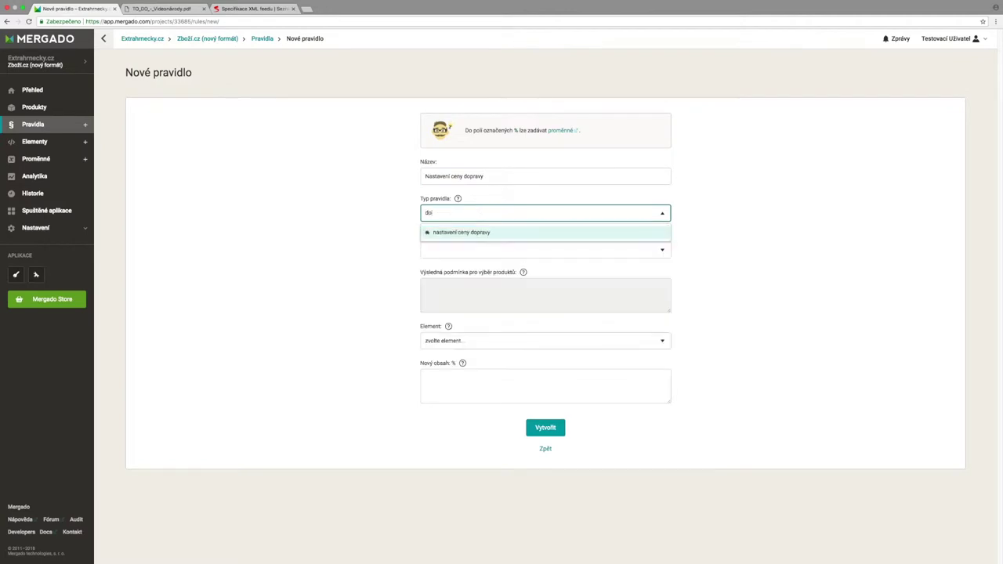
left_click(482, 233)
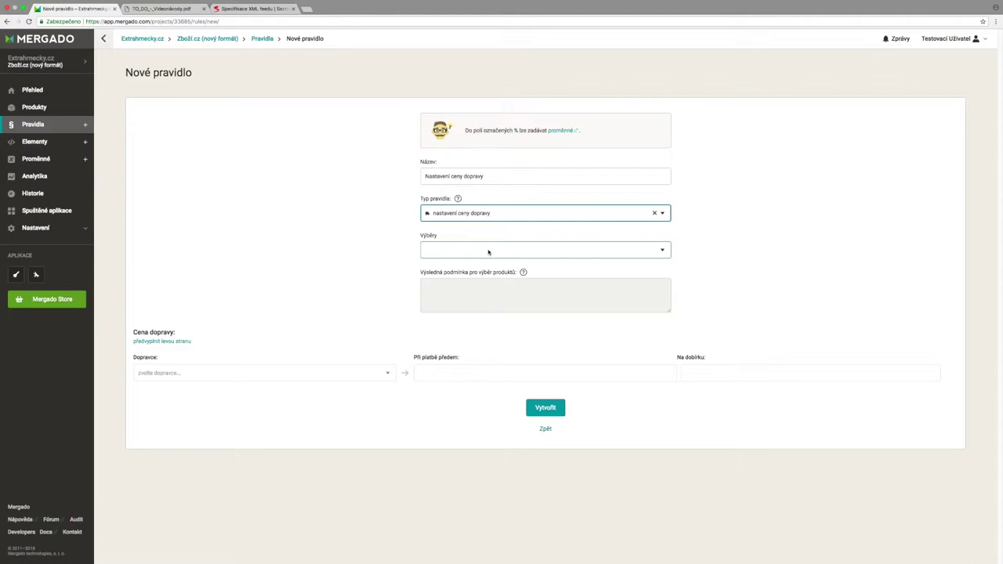
left_click(489, 251)
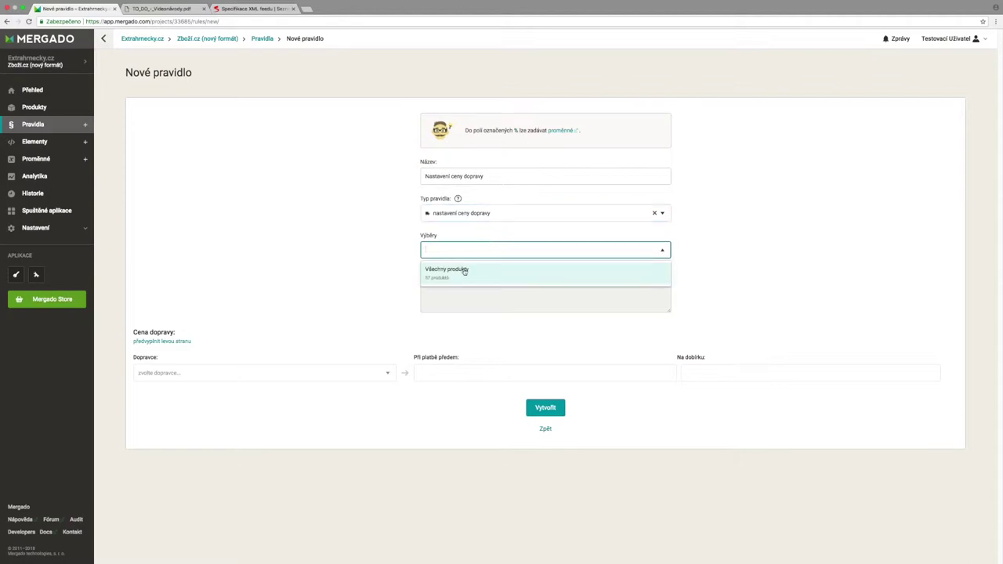
left_click(463, 272)
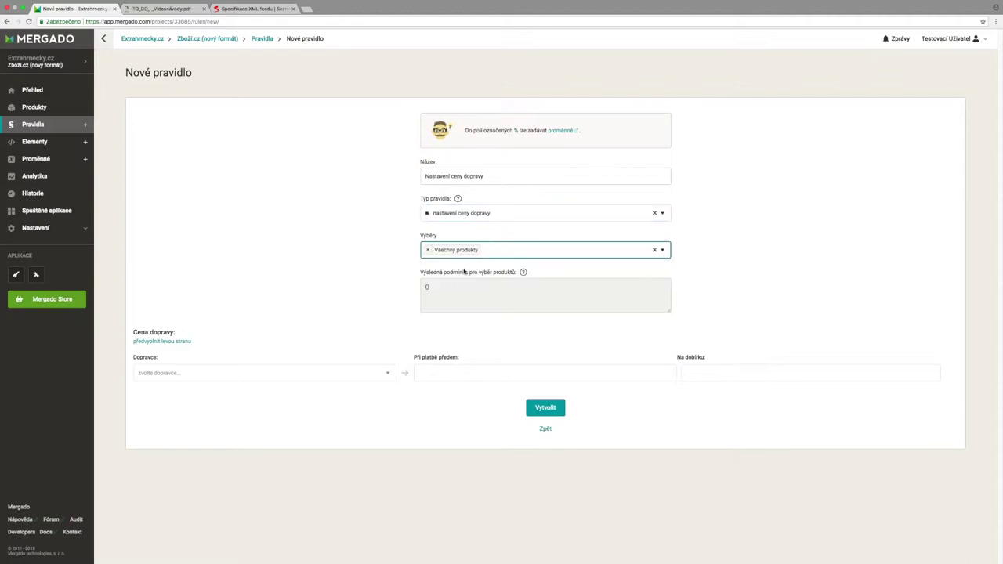
Prefill the carrier list and set Česká pošta - Balík Do ruky to 60 for prepayment and 100 for cash on delivery
left_click(175, 343)
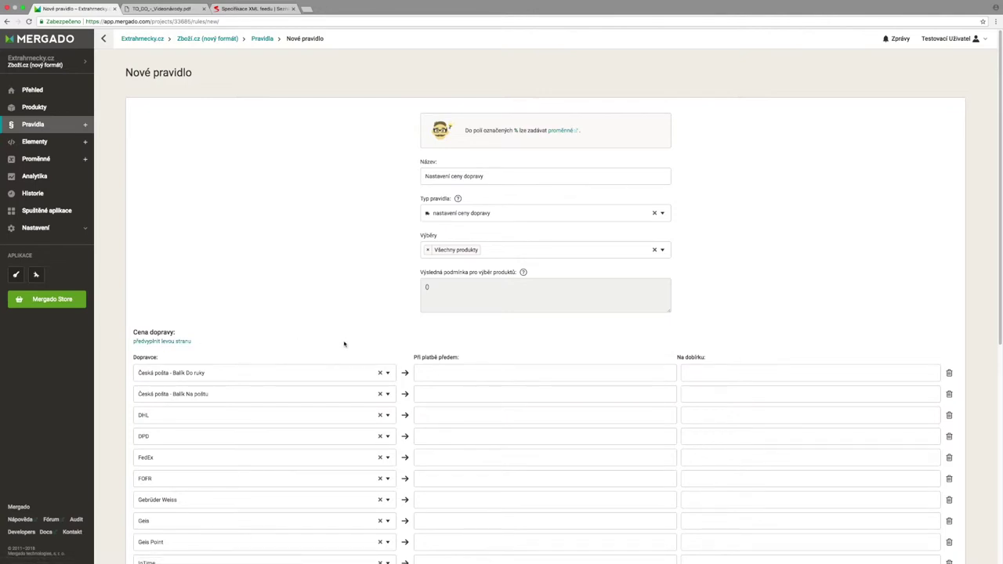
scroll(344, 343, "down", 1)
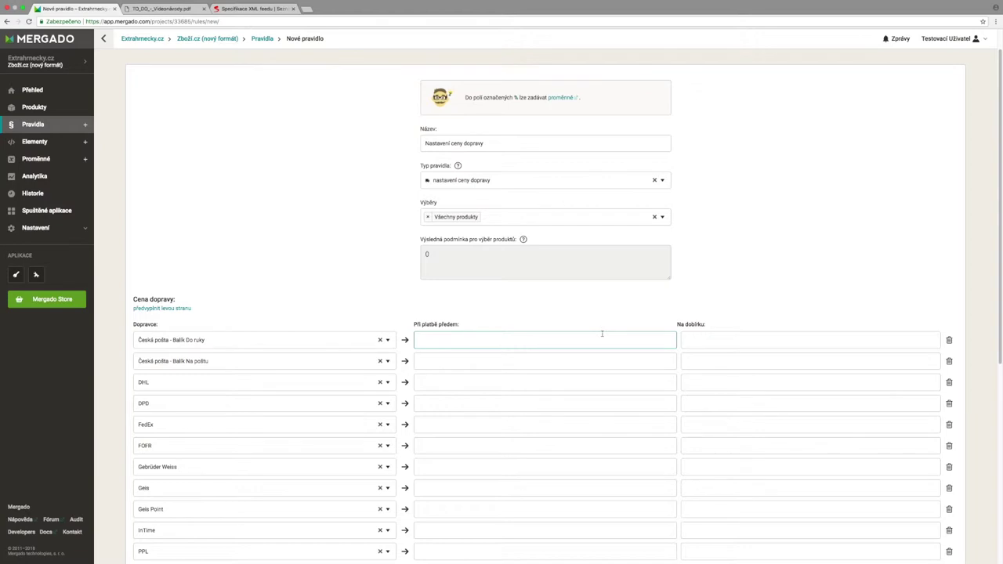
left_click(527, 339)
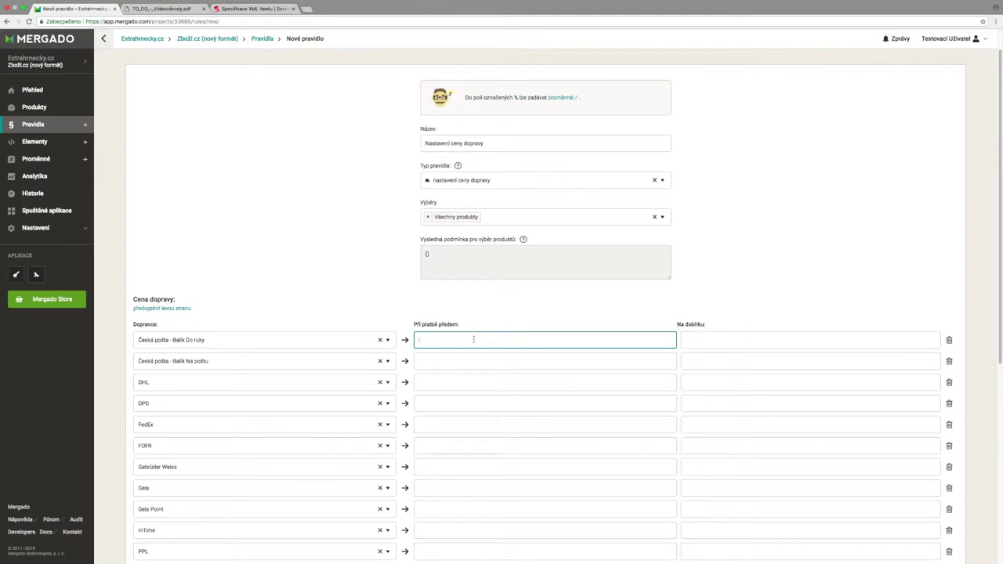
type("60")
key("Tab")
type("100")
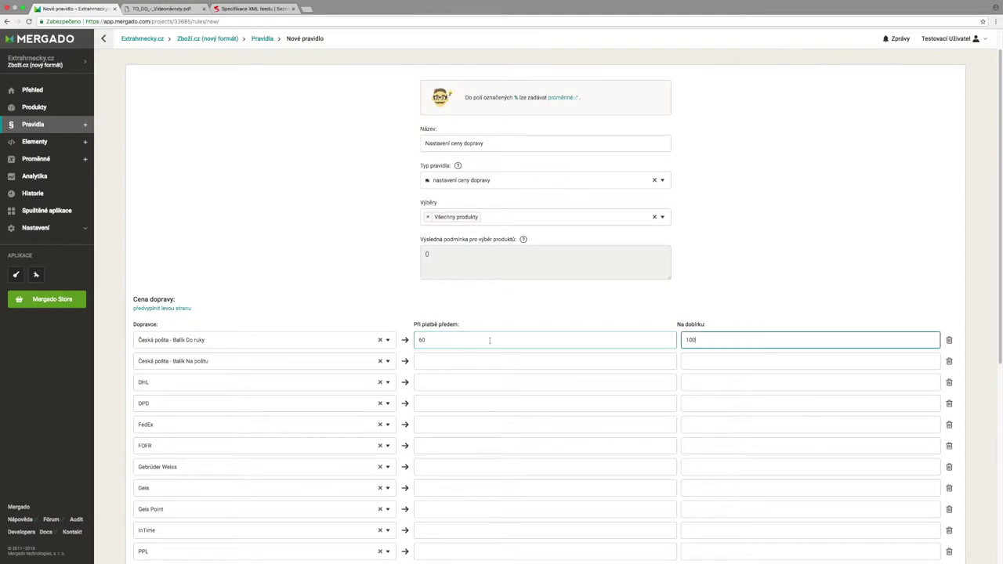
Set the DPD shipping price to 100 for prepayment and 120 for cash on delivery
scroll(489, 340, "down", 1)
left_click(431, 404)
type("100")
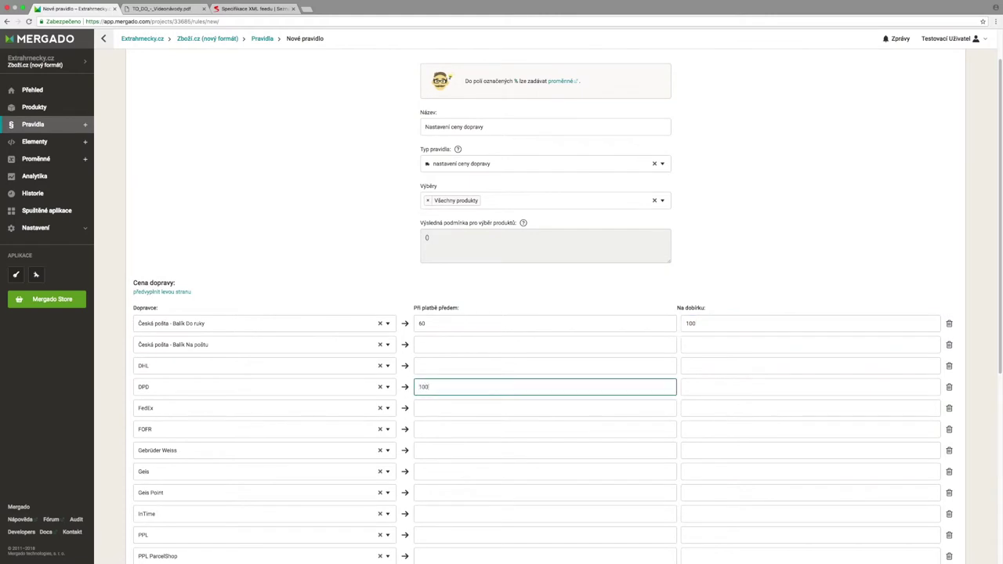
key("Tab")
type("120")
Set the PPL shipping price to 100 for prepayment and 120 for cash on delivery, and create the rule
scroll(367, 385, "down", 5)
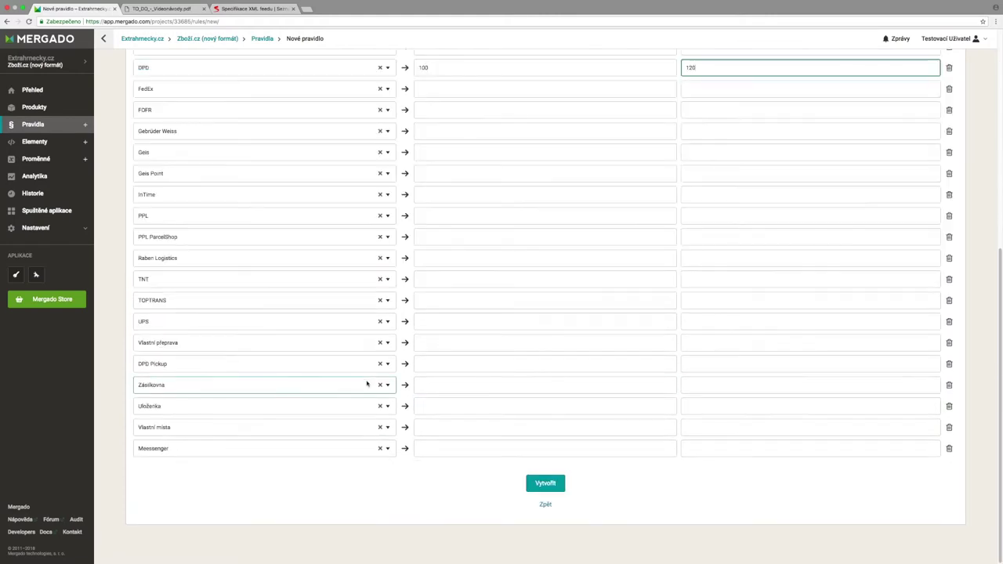
left_click(441, 219)
type("100")
key("Tab")
type("120")
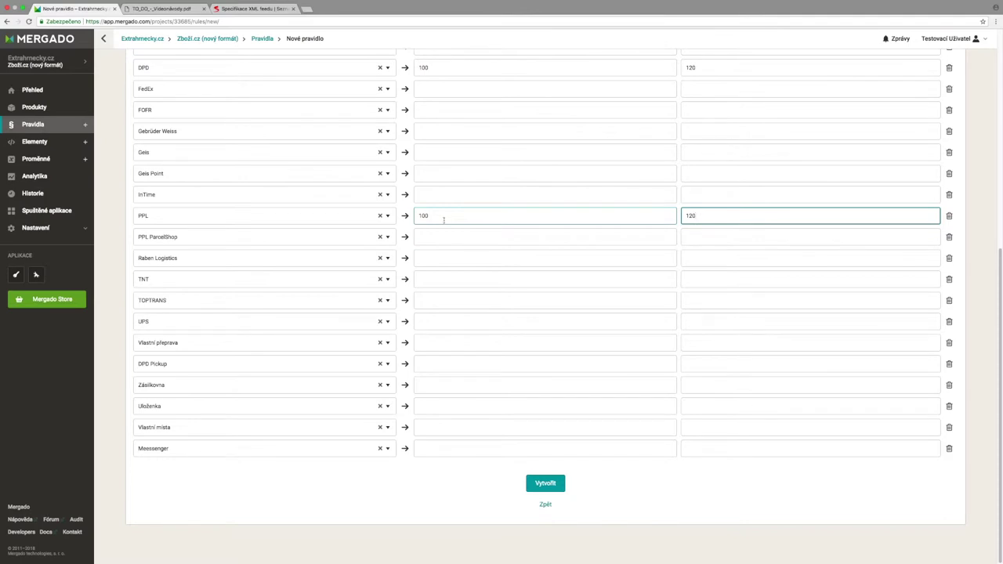
left_click(555, 488)
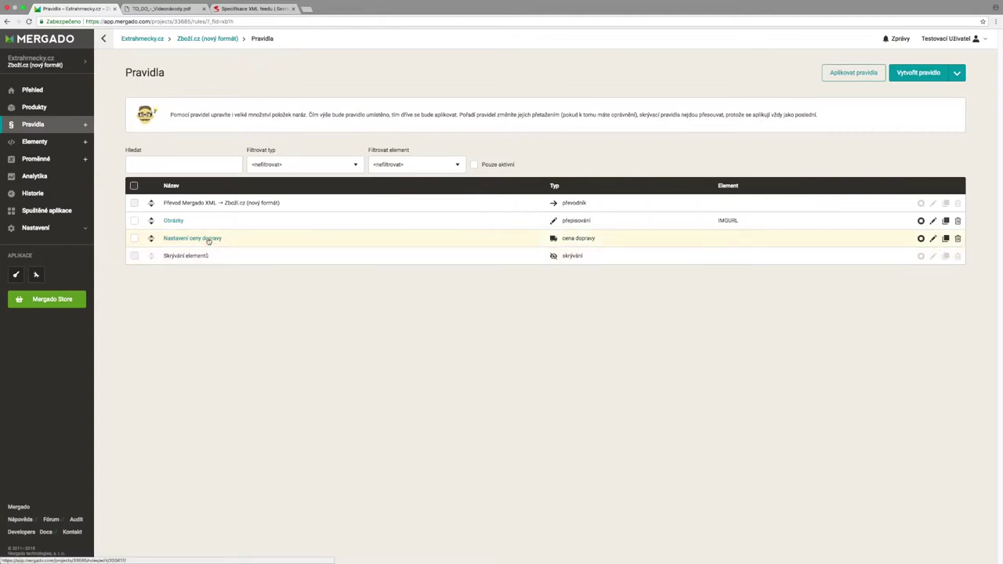
Switch the "Nastavení ceny dopravy" rule off and back on
left_click(921, 240)
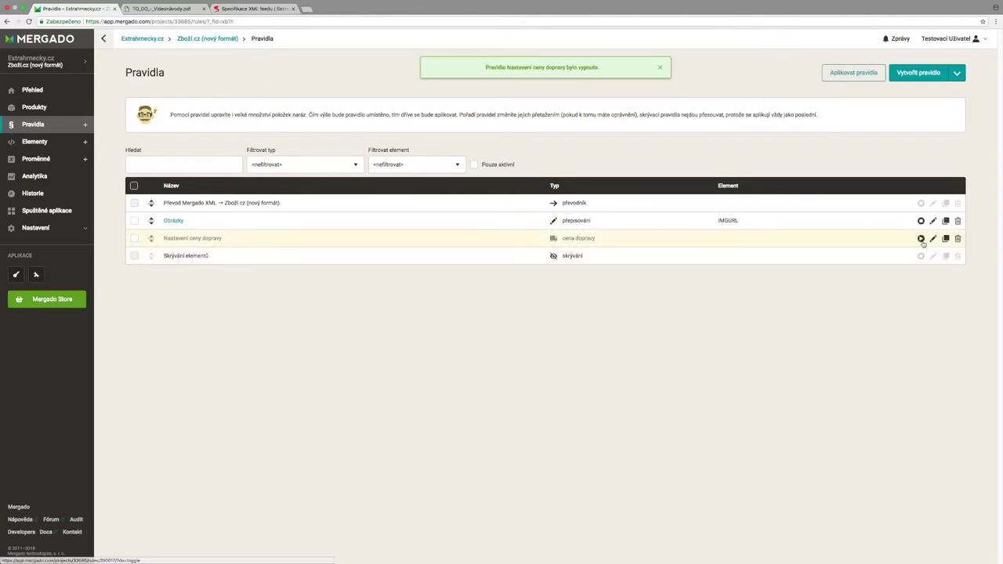
left_click(921, 239)
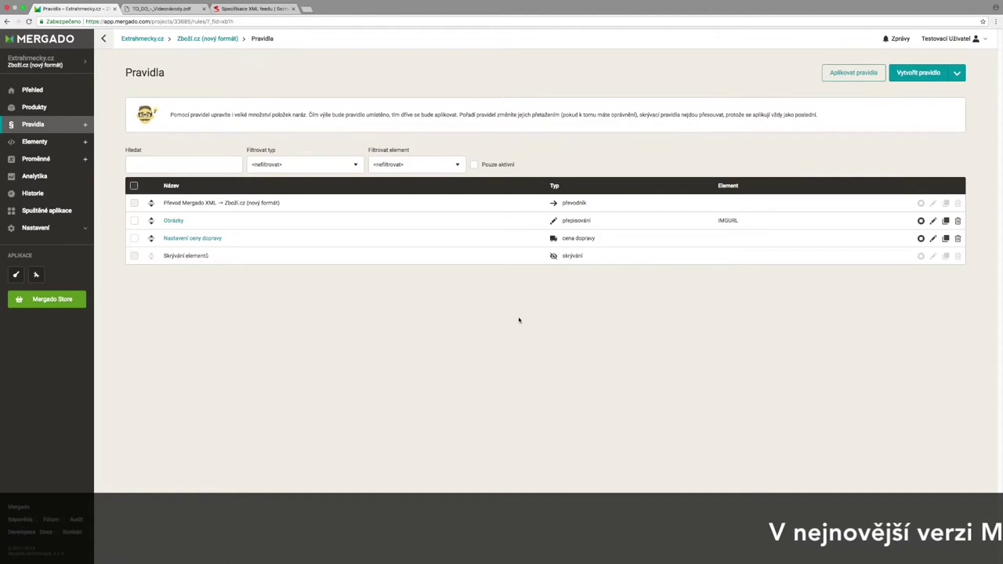
Regenerate the entire export from its general settings and continue once the feed processing finishes
left_click(59, 229)
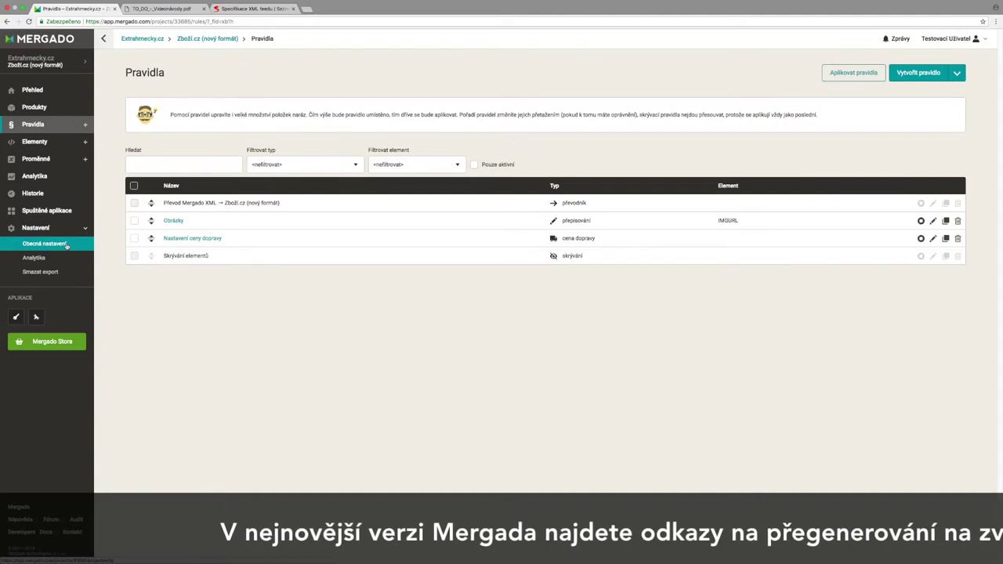
left_click(66, 244)
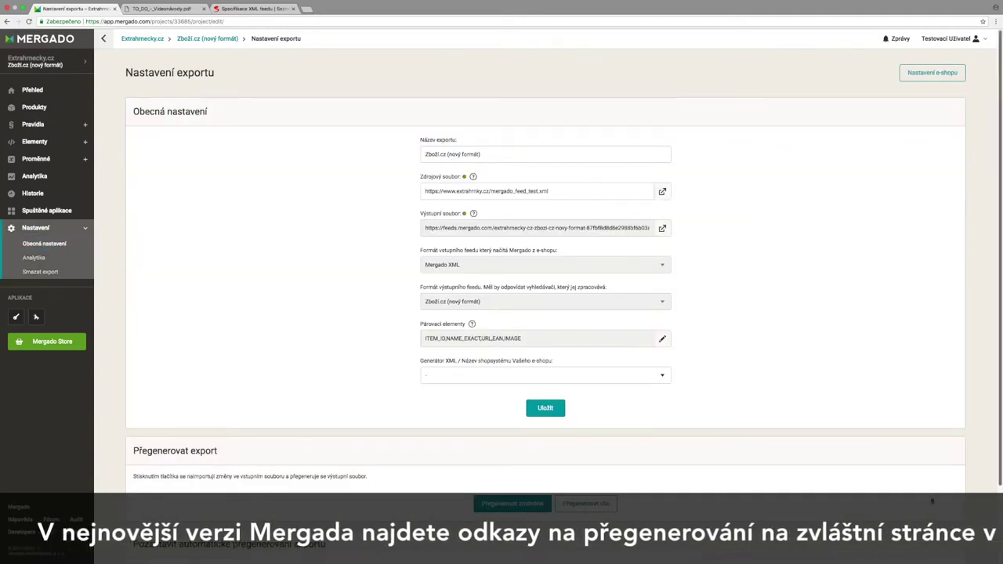
scroll(752, 415, "down", 2)
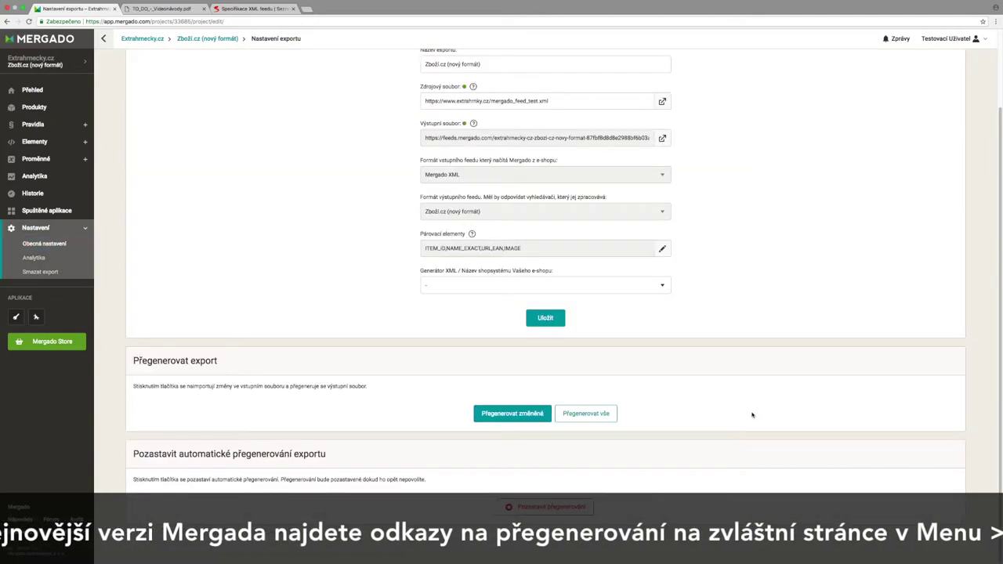
left_click(597, 415)
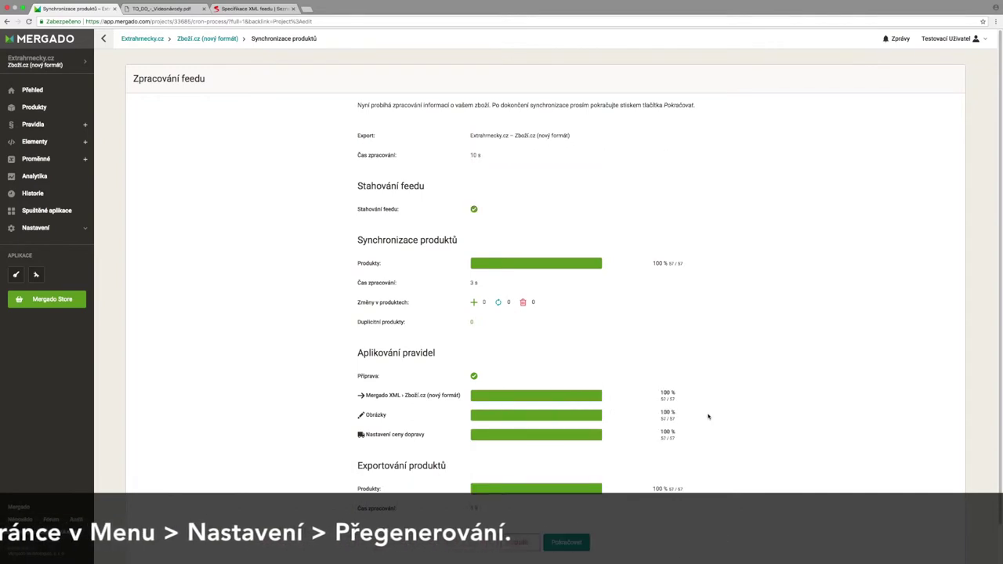
scroll(690, 431, "down", 1)
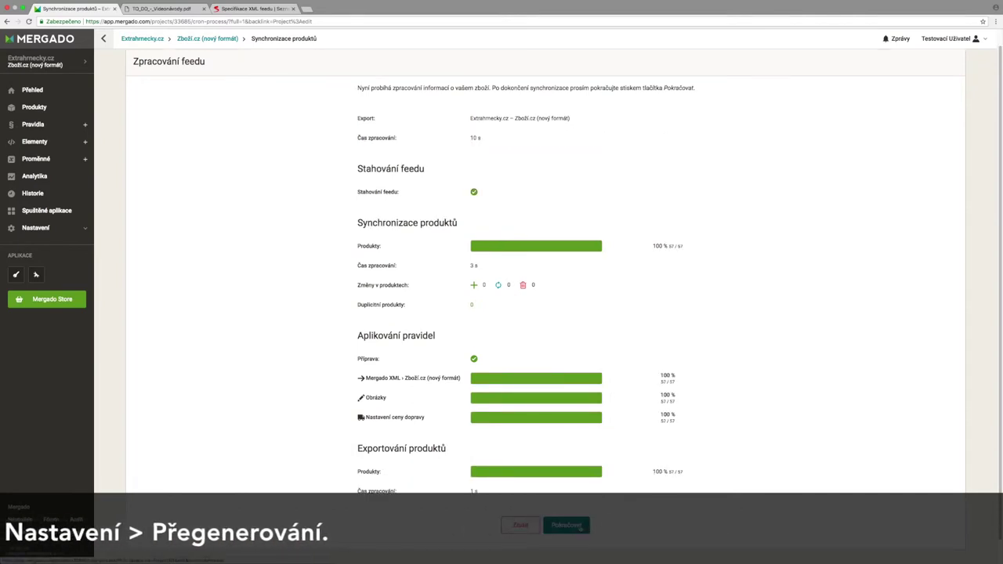
left_click(579, 528)
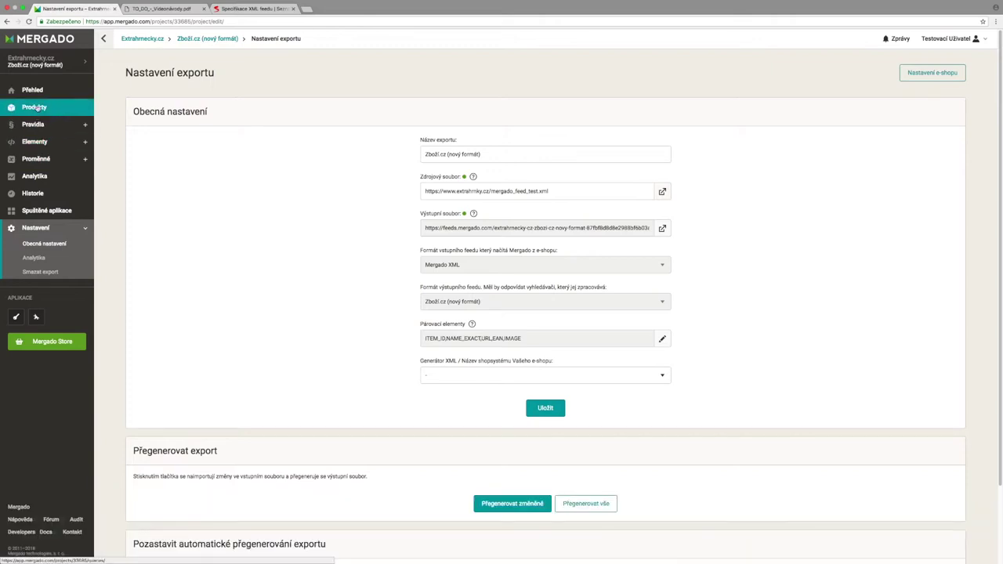
Check the delivery price elements in the output data of the first product, Hrnek Science Medicine
left_click(35, 107)
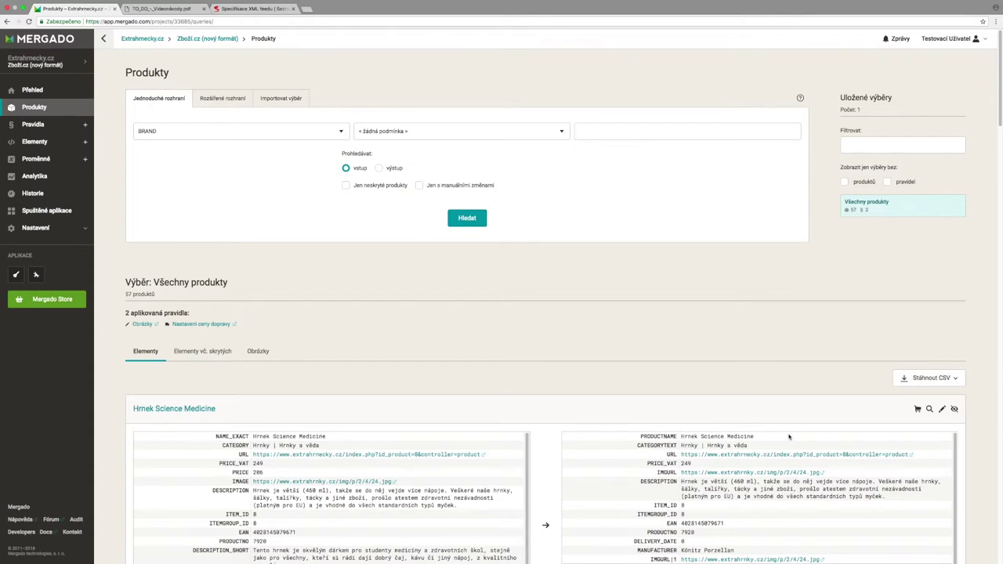
scroll(791, 438, "down", 2)
scroll(986, 436, "down", 5)
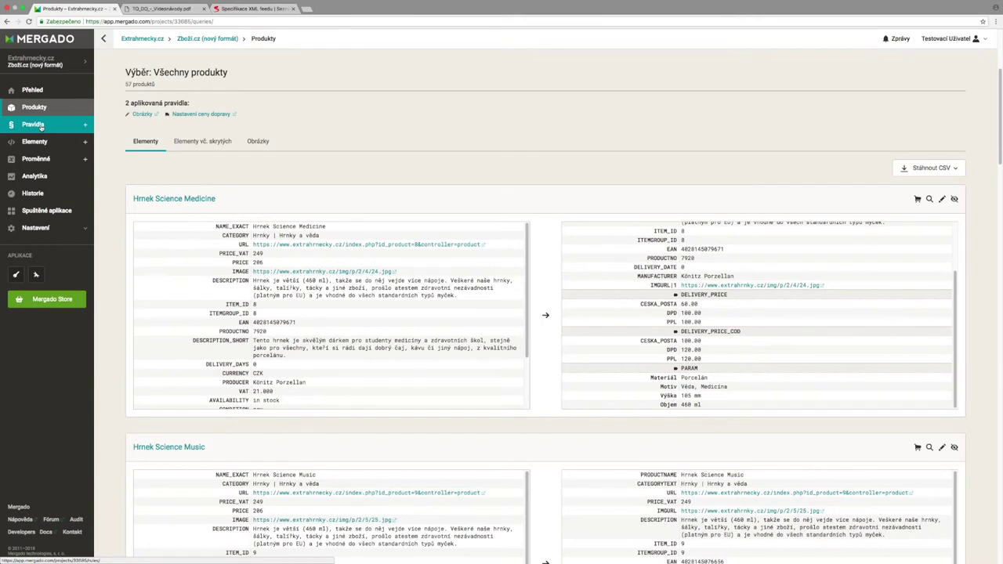
Edit the "Nastavení ceny dopravy" rule so DPD costs 0 for both prepayment and cash on delivery, and save it
left_click(41, 127)
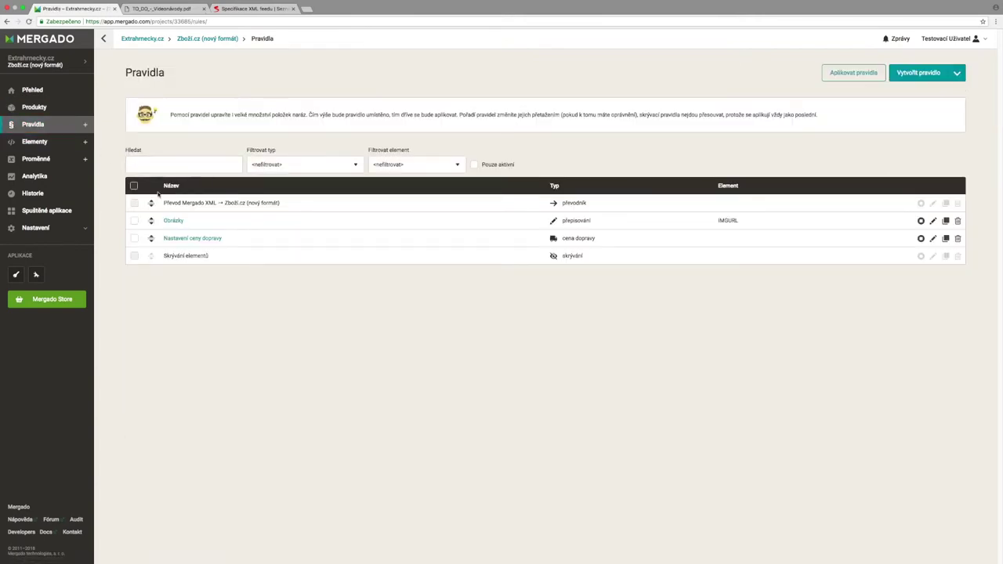
left_click(209, 240)
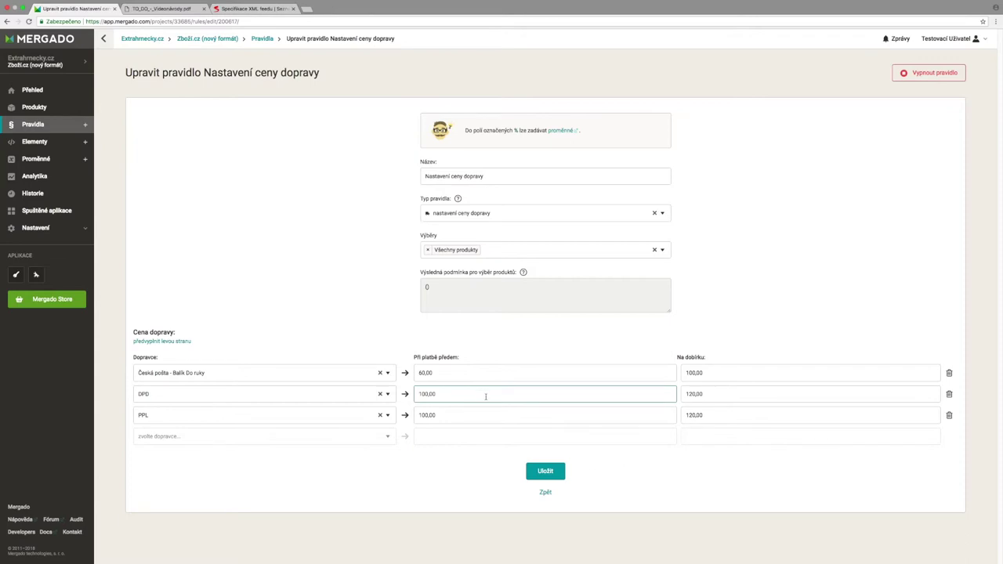
left_click(420, 394)
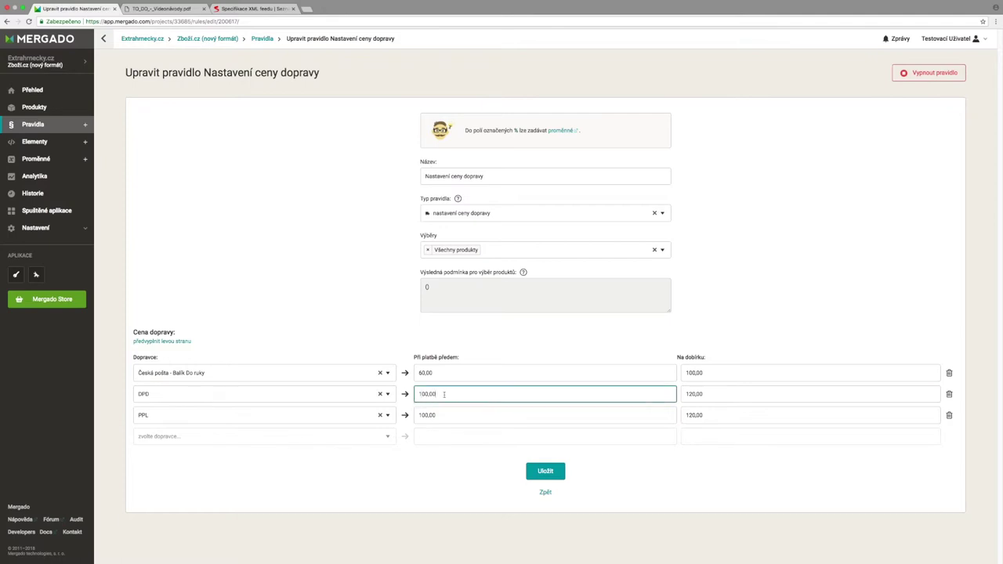
double_click(444, 394)
type("0")
left_click(725, 396)
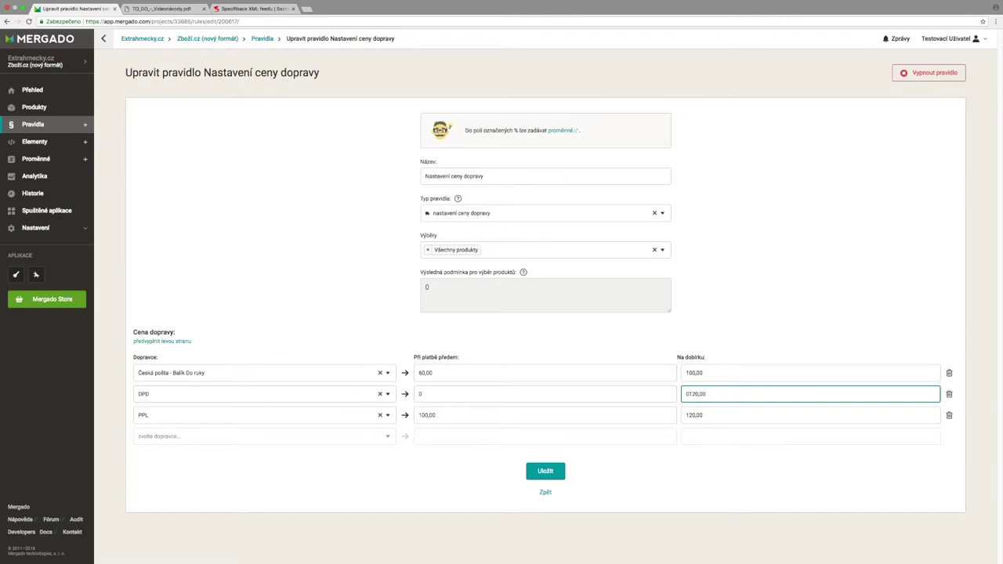
double_click(725, 394)
type("0")
left_click(551, 473)
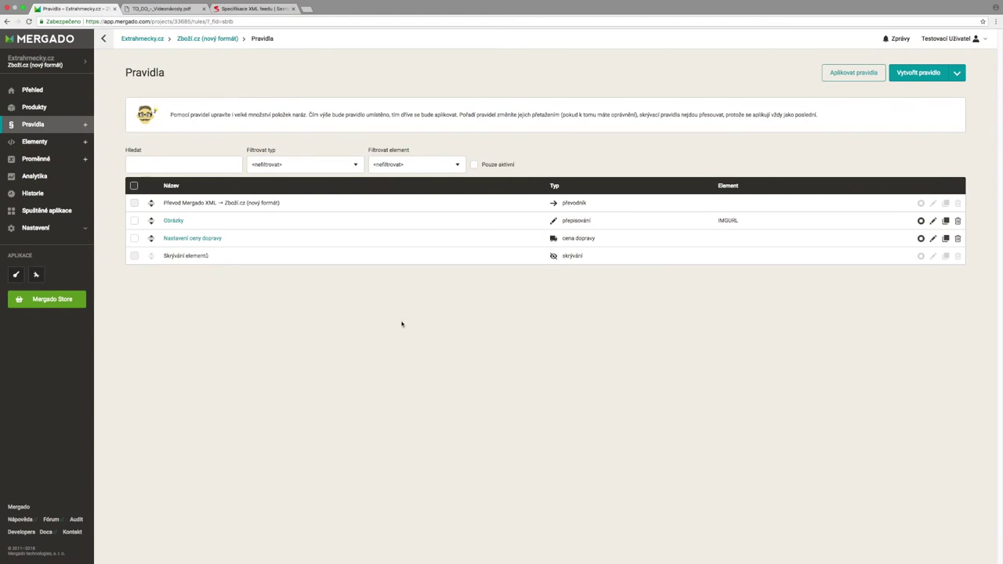
Search the products for those whose PRICE_VAT is greater than or equal to 1000
left_click(37, 109)
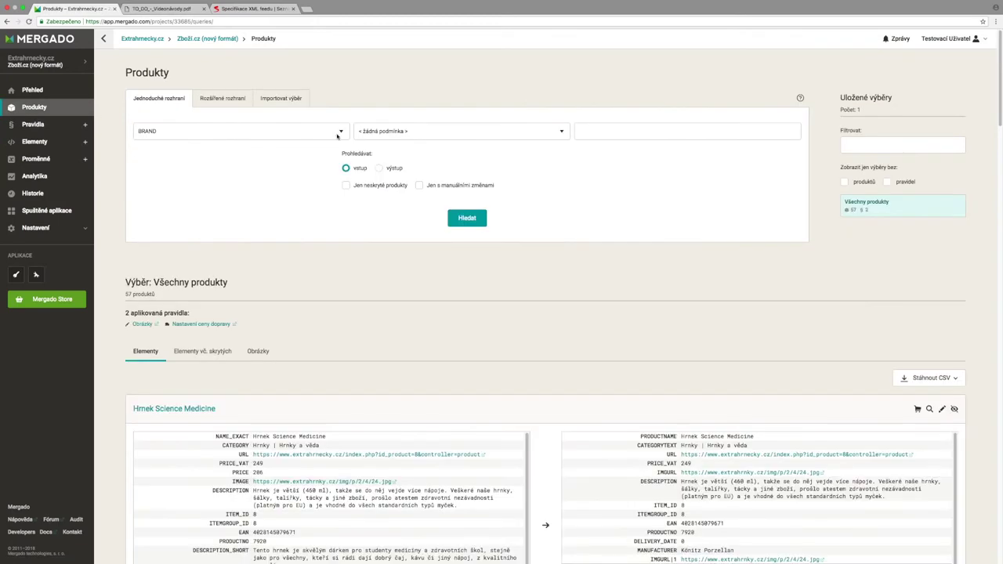
left_click(345, 134)
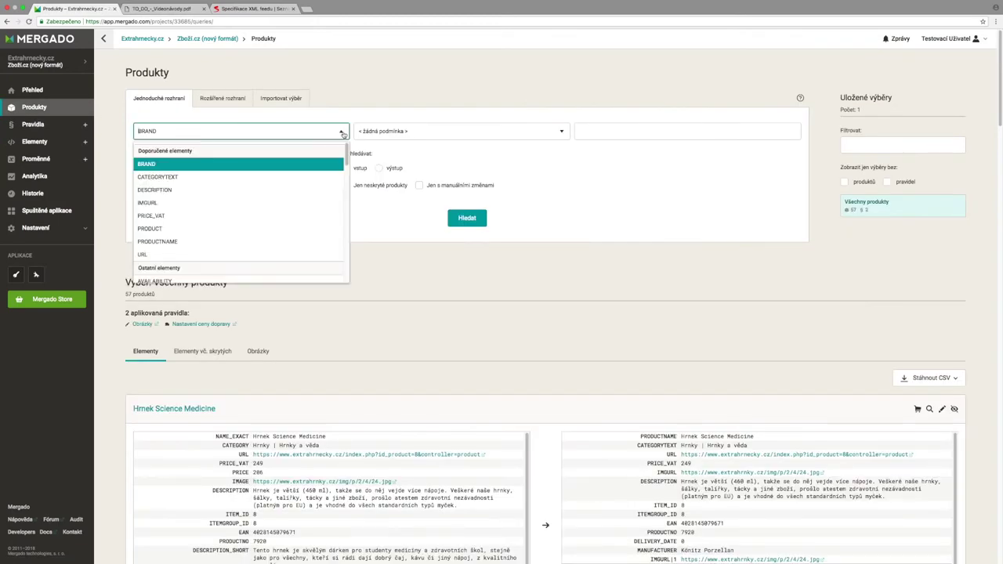
type("price")
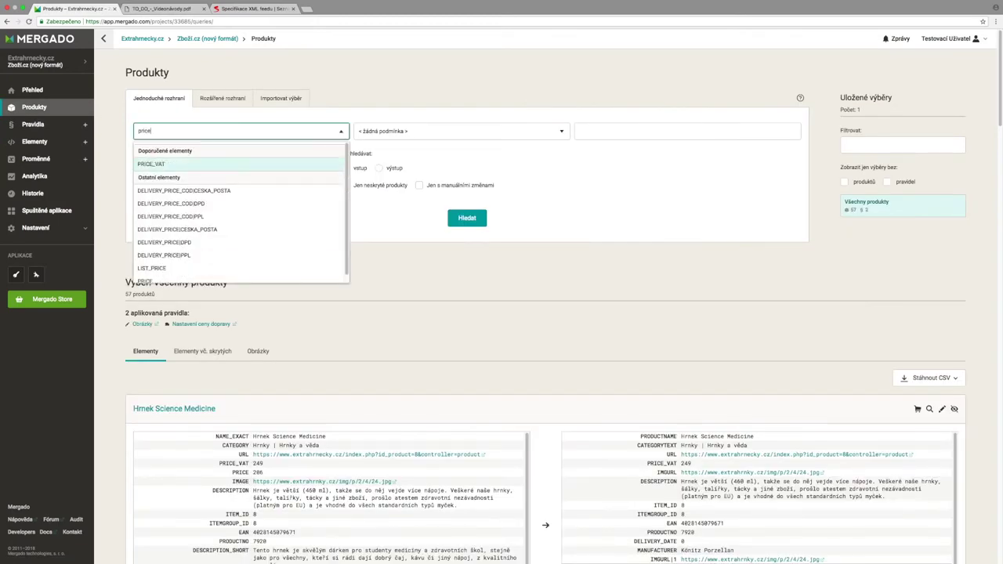
left_click(275, 166)
left_click(441, 131)
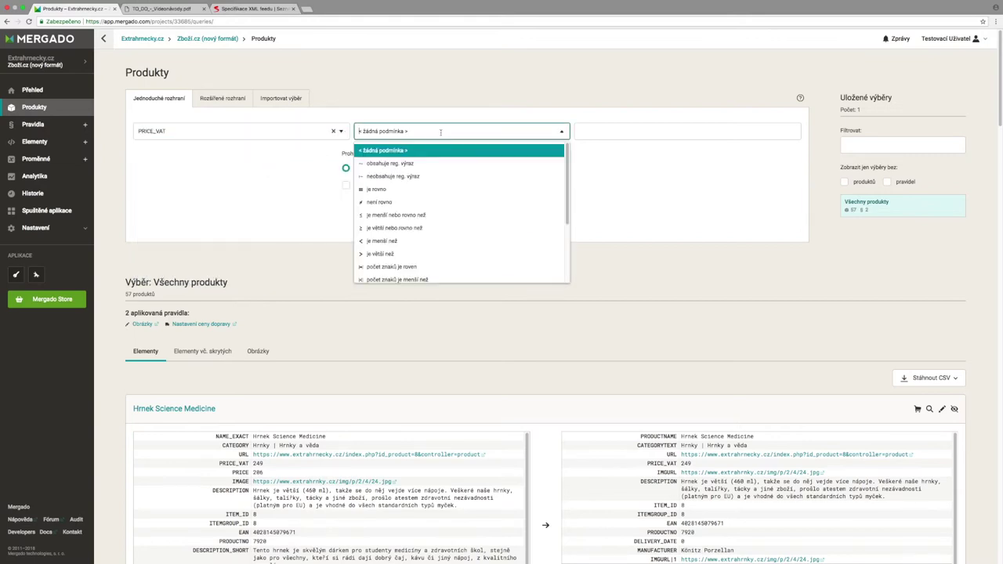
left_click(444, 228)
left_click(602, 140)
type("1000")
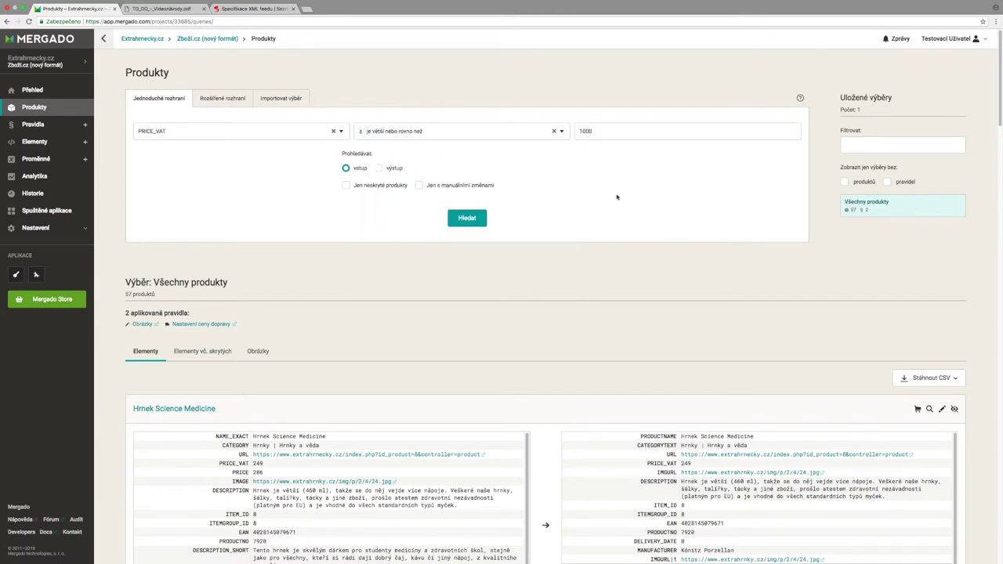
left_click(468, 220)
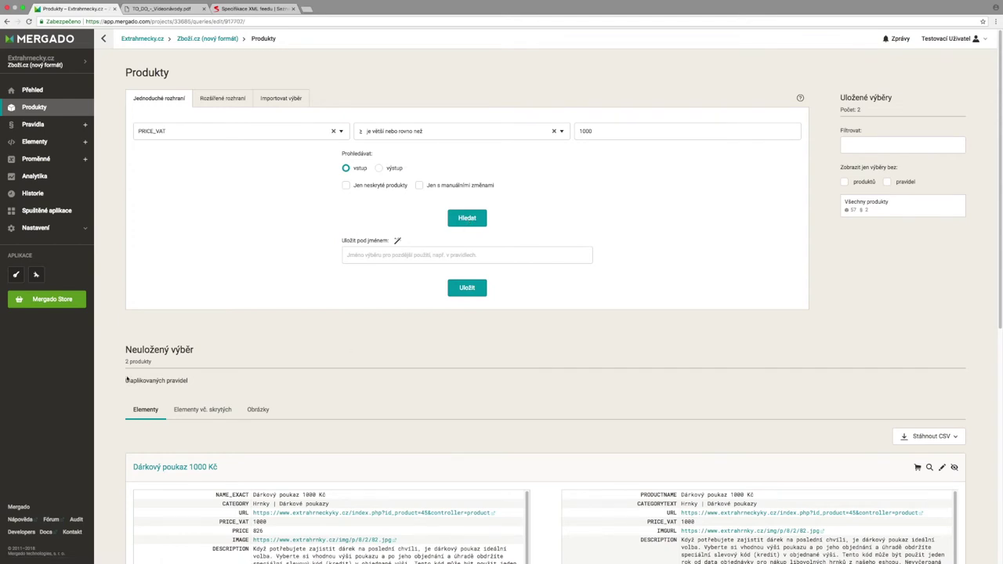
Check the number of products found and the PRICE_VAT value of each gift voucher in the unsaved selection
left_click_drag(119, 362, 157, 363)
scroll(363, 470, "down", 4)
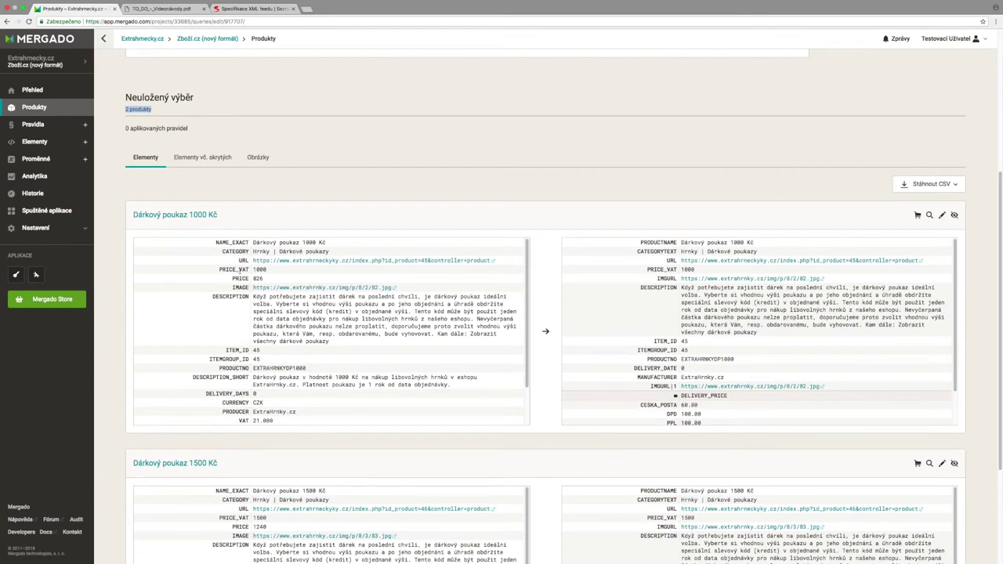
left_click_drag(223, 268, 267, 270)
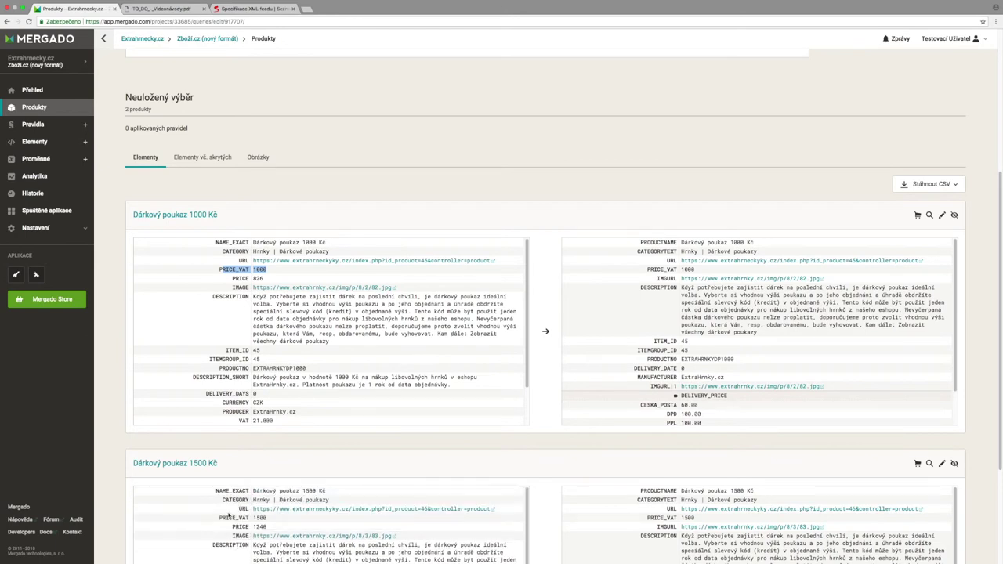
left_click_drag(220, 518, 266, 518)
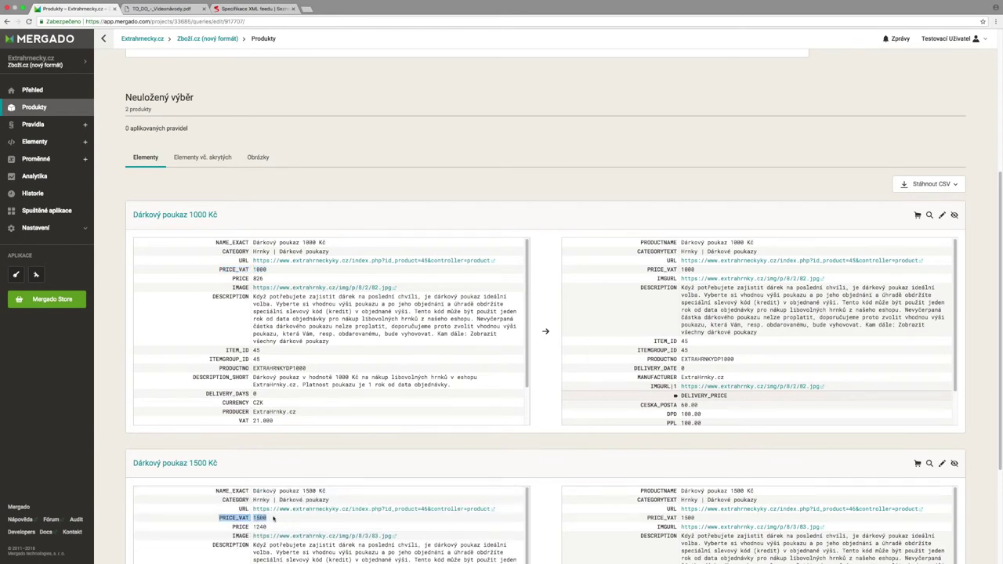
left_click(487, 94)
scroll(495, 109, "up", 3)
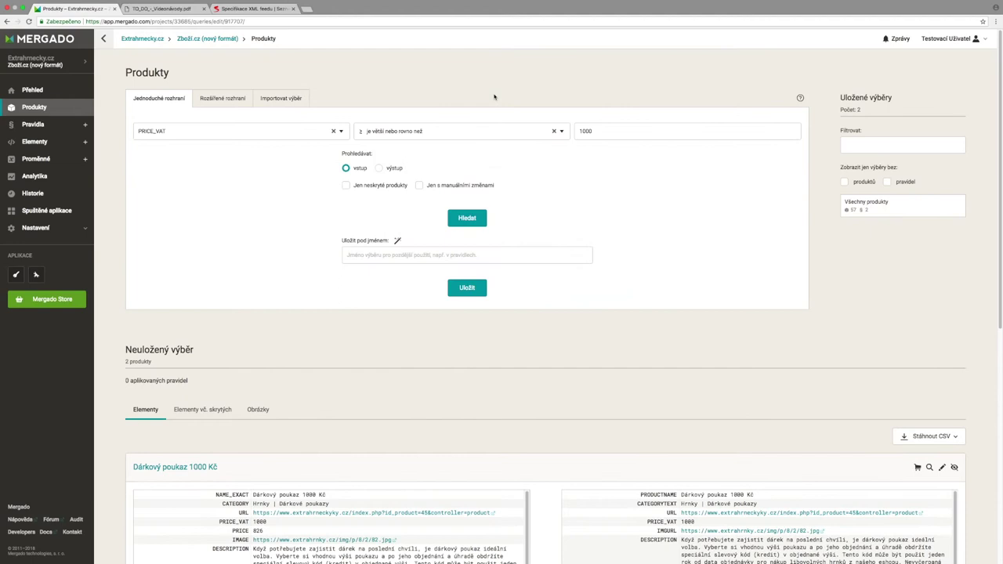
Save the product search as a selection named "Produkty s cenou 1000 a více Kč"
left_click(515, 254)
type("Produkty s")
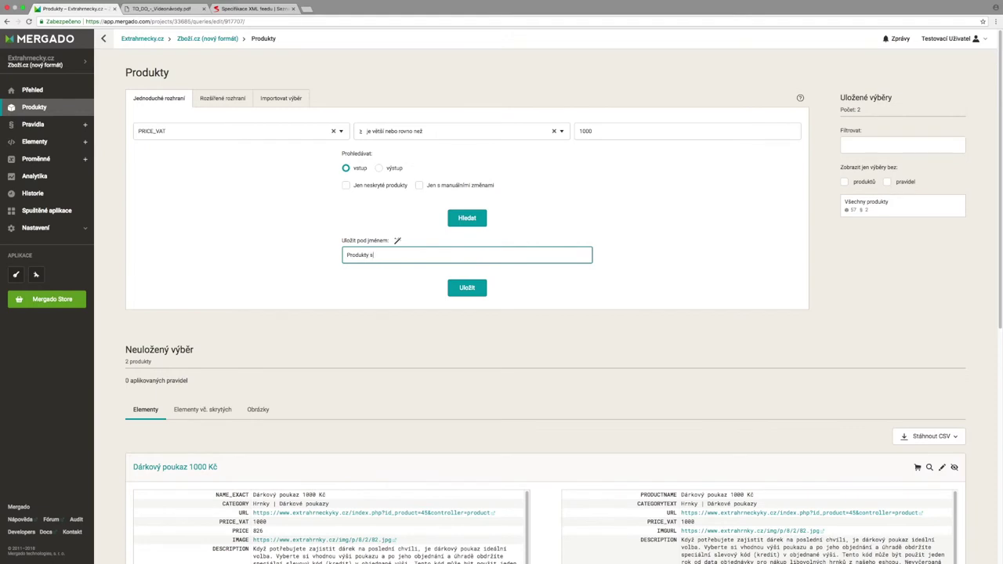
type(" cenou 1000 a více Kč")
left_click(467, 288)
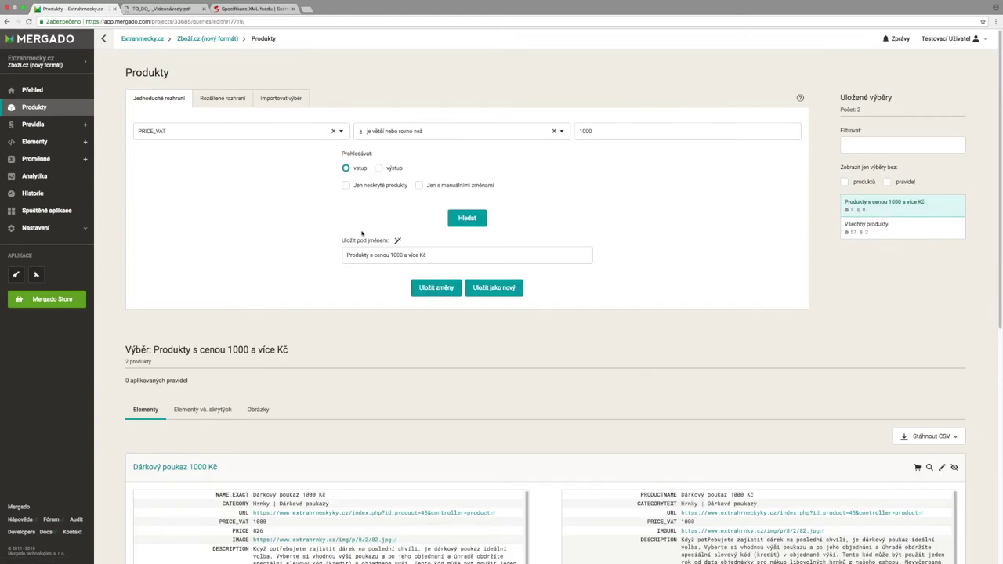
Duplicate the "Nastavení ceny dopravy" rule and name the copy "Nastavení dopravy zdarma pro produkty 1000 a více Kč"
left_click(39, 126)
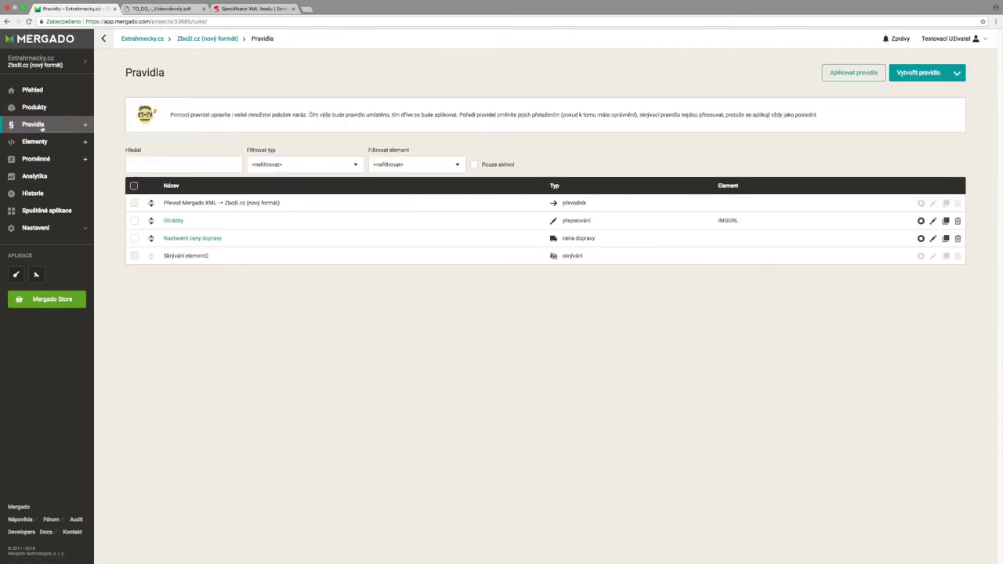
left_click(945, 242)
left_click(575, 175)
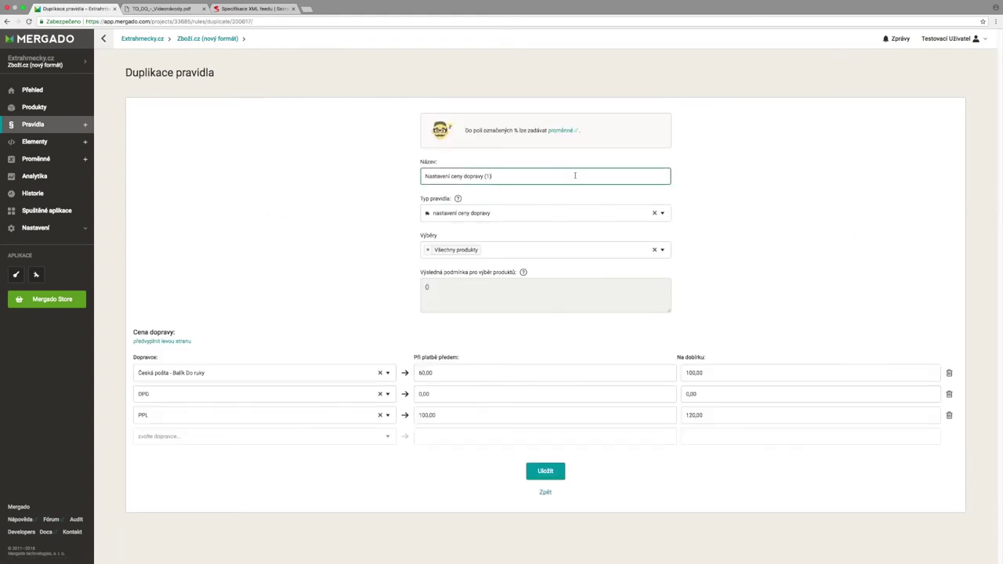
key("shift+Left")
key("shift+Left")
key("shift+Left")
key("shift+Left")
key("shift+Left")
key("shift+Left")
key("shift+Left")
key("shift+Left")
key("shift+Left")
key("shift+Left")
key("shift+Left")
key("shift+Left")
type("dopravy zdarma pro produkty 1000 a více K")
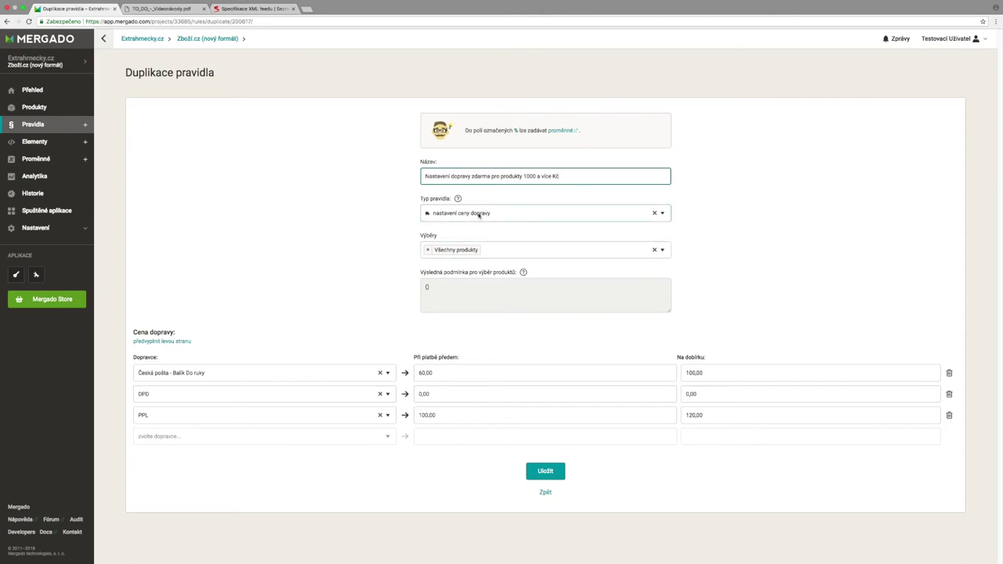
Apply the duplicated rule to the selection "Produkty s cenou 1000 a více Kč" instead of "Všechny produkty"
left_click(521, 249)
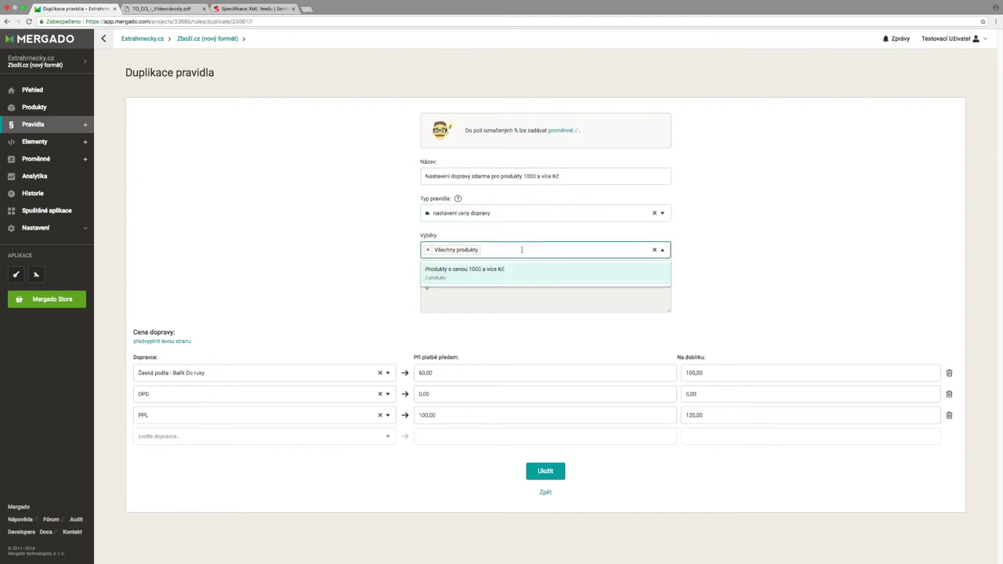
left_click(469, 272)
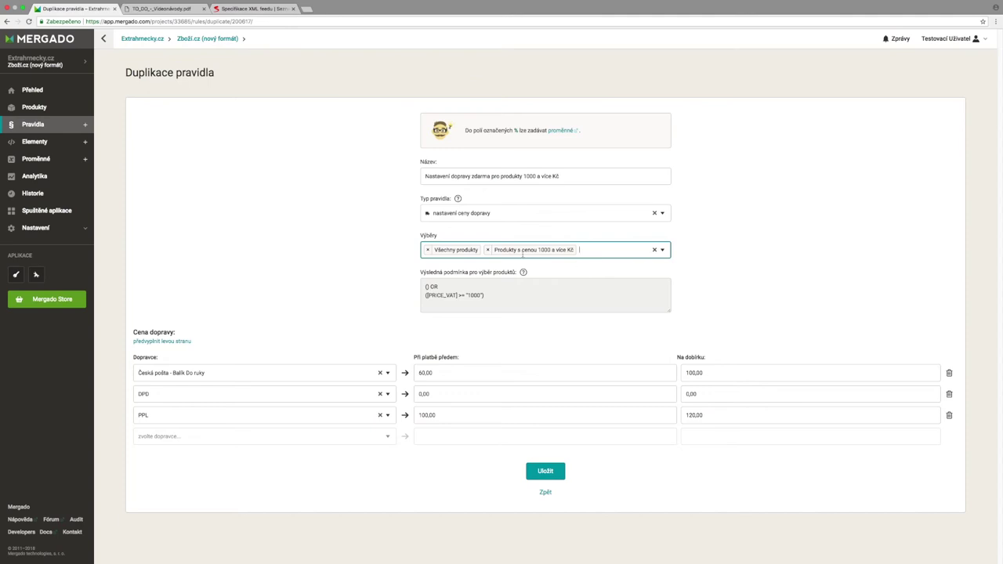
left_click(427, 250)
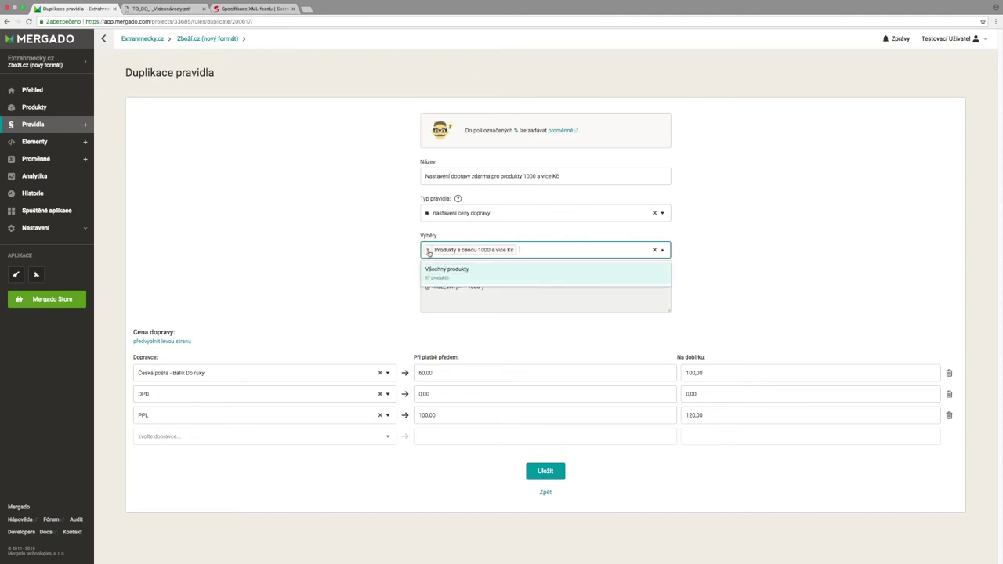
left_click(347, 313)
Set the prepayment and cash-on-delivery prices of Česká pošta, DPD and PPL to 0, and save the rule
left_click(466, 373)
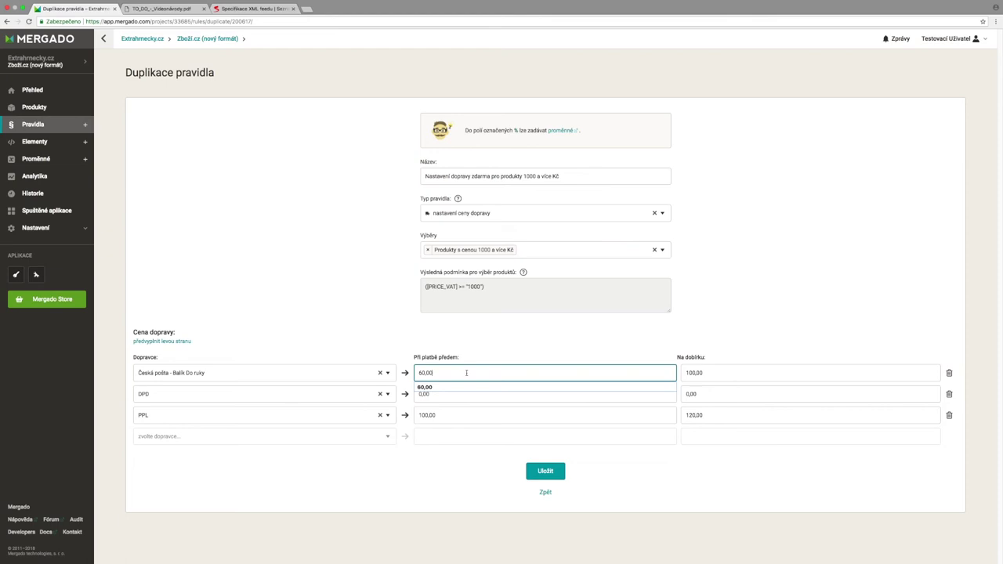
key("ctrl+a")
type("0")
key("Tab")
type("0")
key("Tab")
key("Tab")
type("0")
key("Tab")
type("0")
key("Tab")
key("Tab")
type("0")
key("Tab")
type("0")
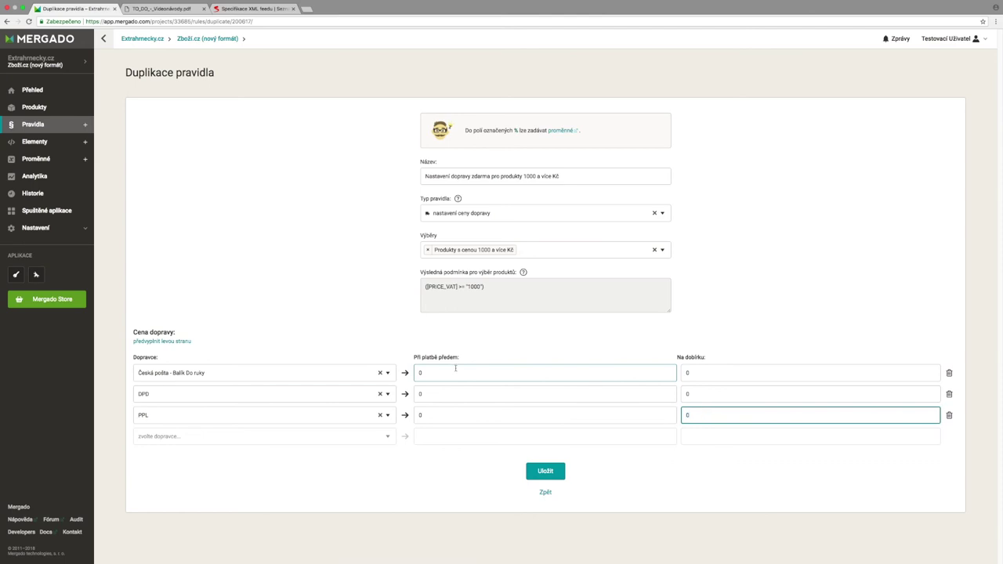
left_click(554, 473)
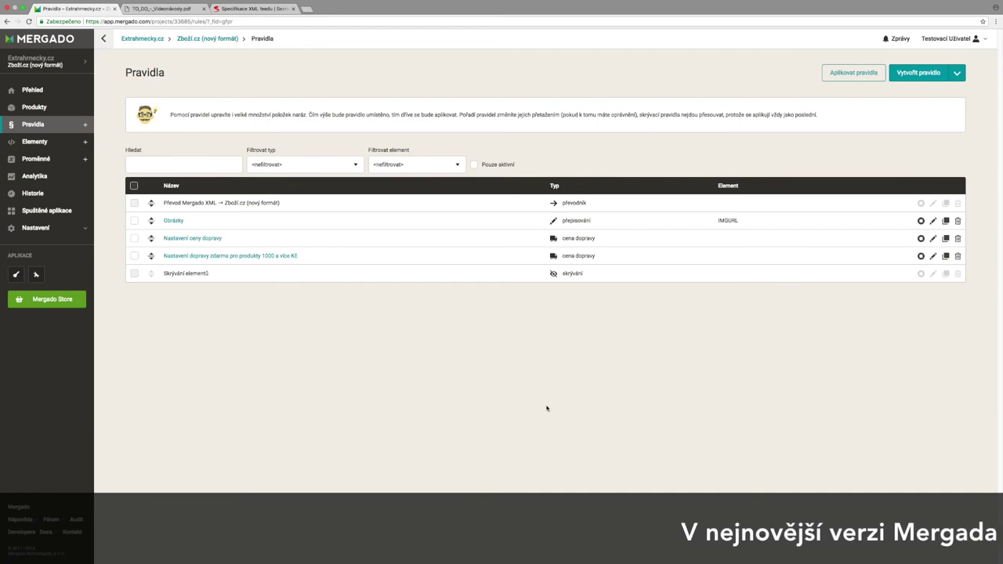
Regenerate the entire export from the general settings and continue once all rules are applied
left_click(75, 231)
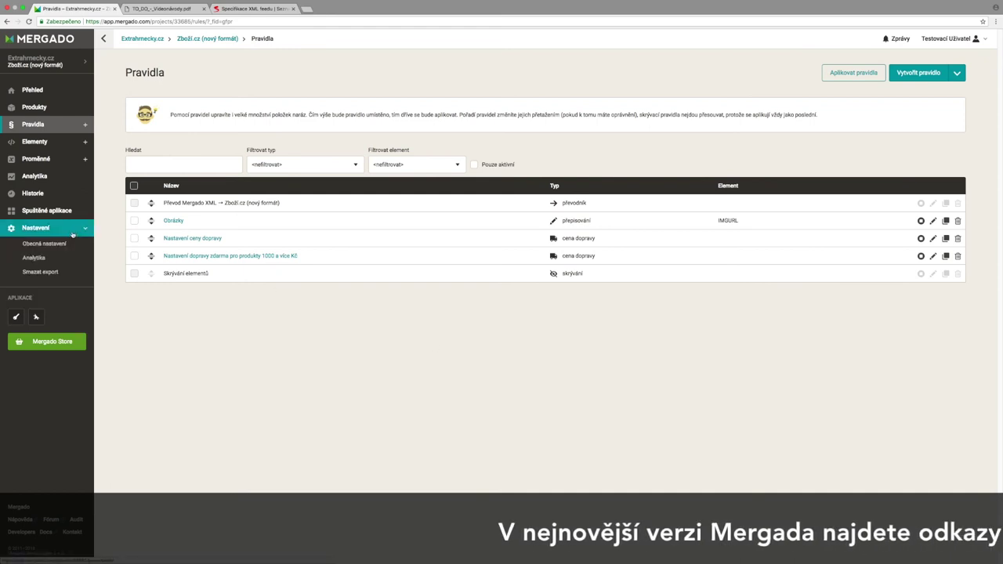
left_click(78, 249)
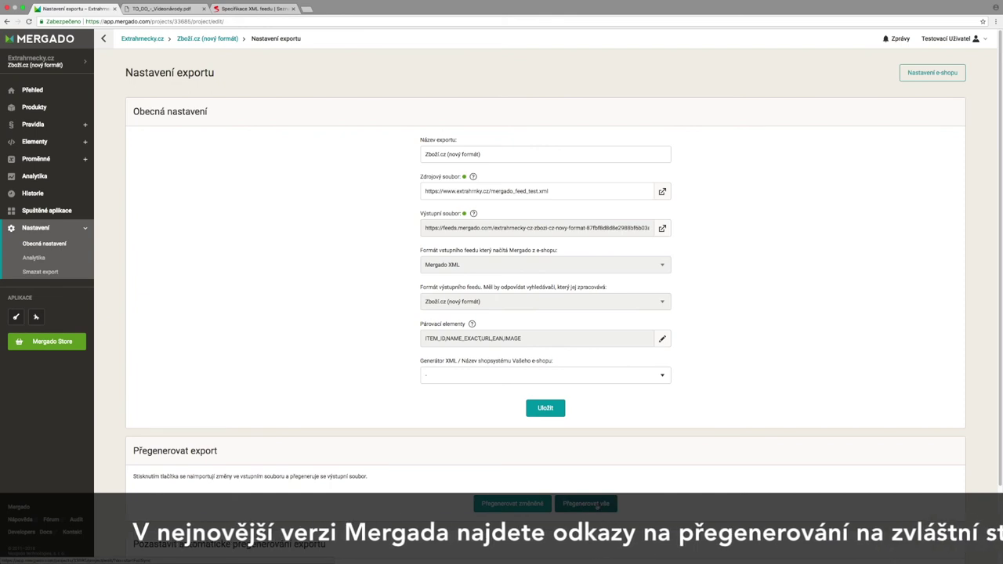
left_click(597, 504)
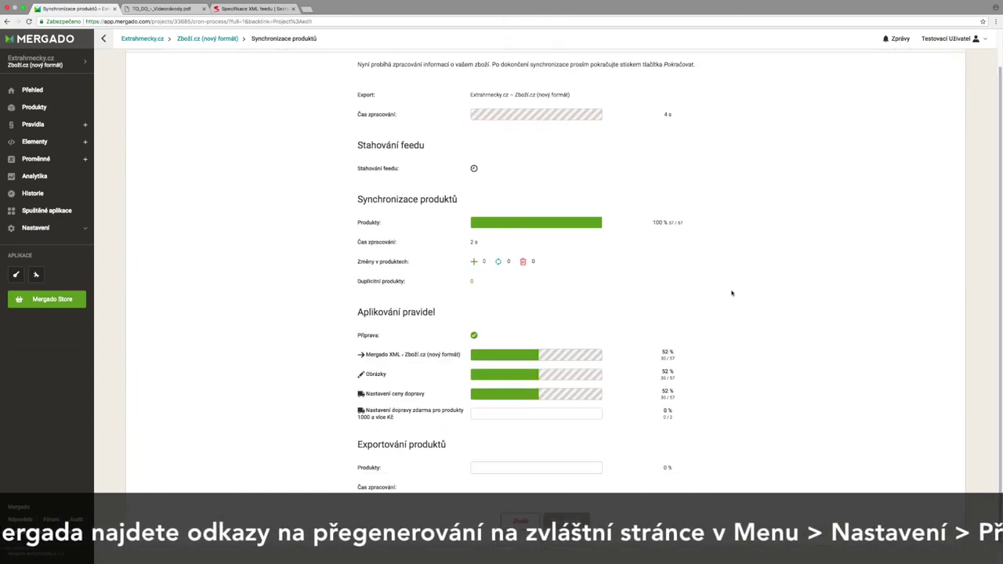
scroll(731, 294, "down", 2)
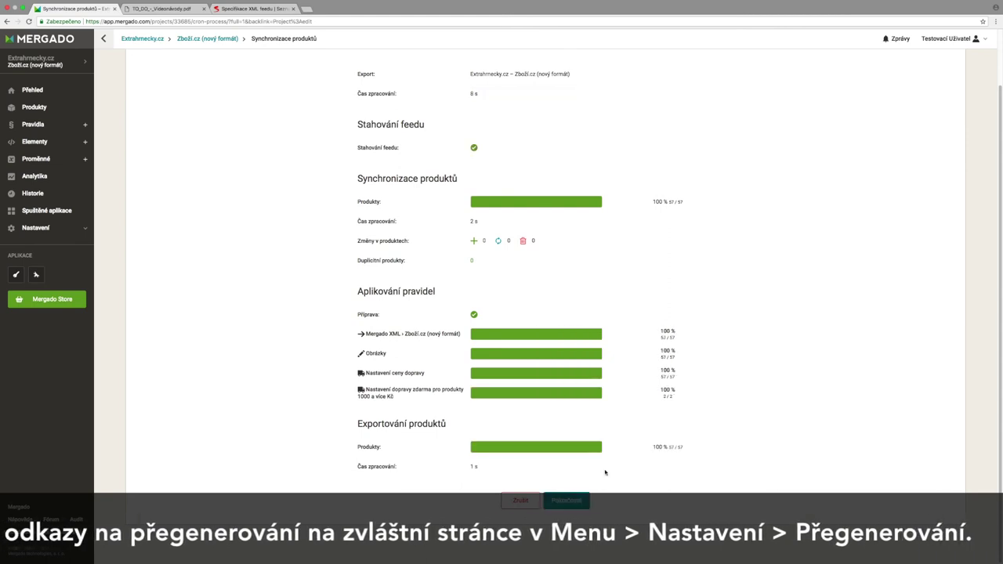
left_click(578, 502)
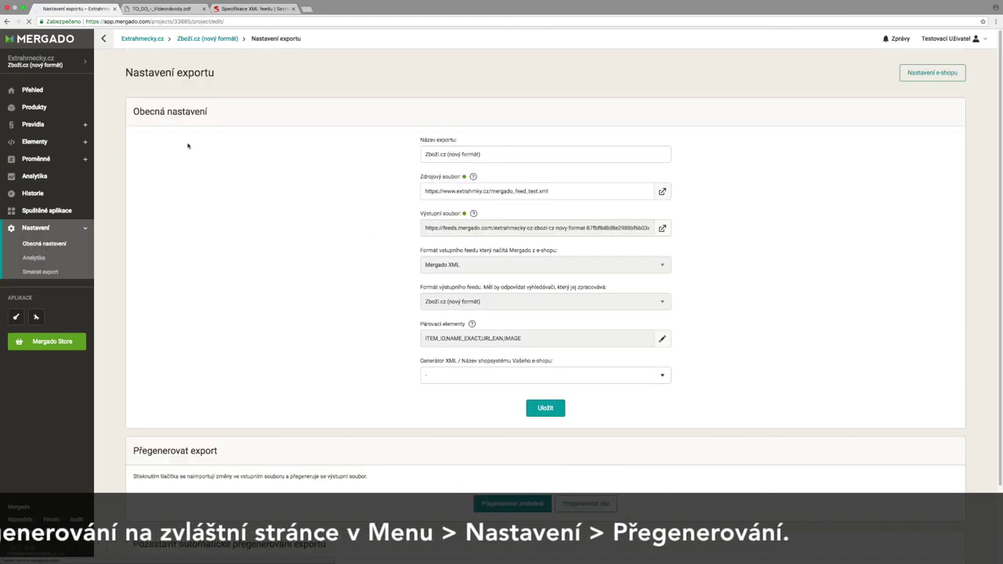
Open the saved selection "Produkty s cenou 1000 a více Kč" and check the delivery prices in its products' output data
left_click(37, 110)
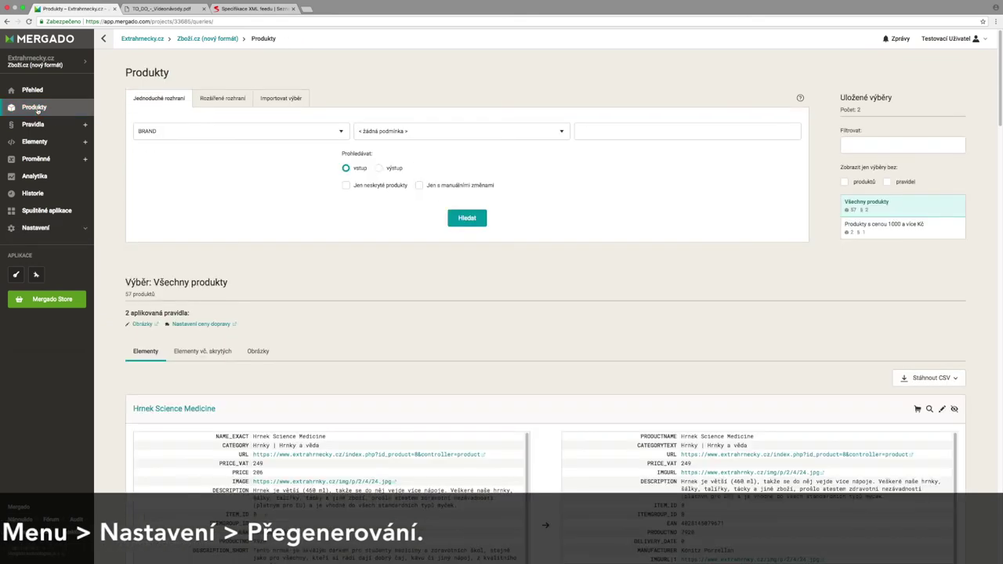
left_click(877, 227)
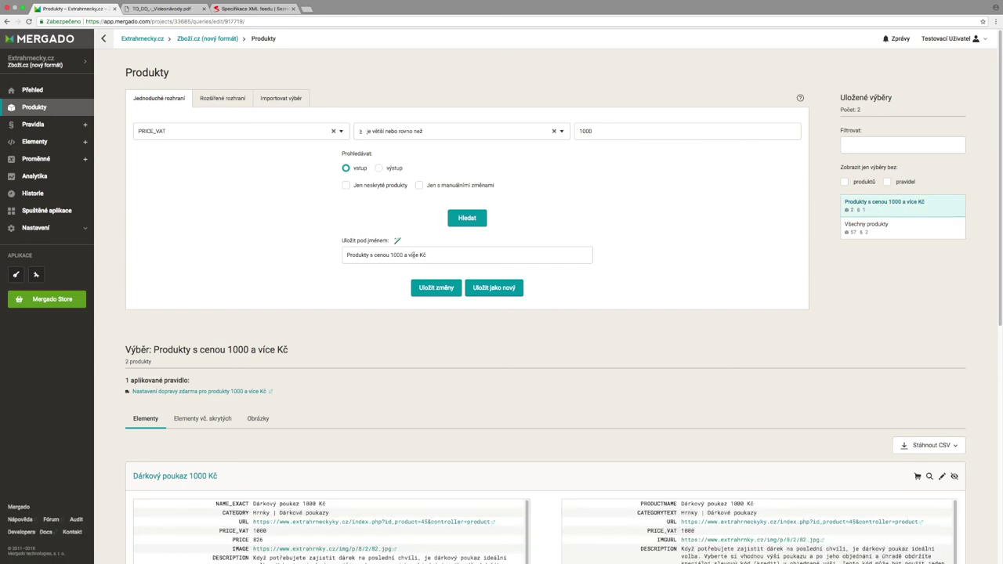
scroll(950, 370, "down", 5)
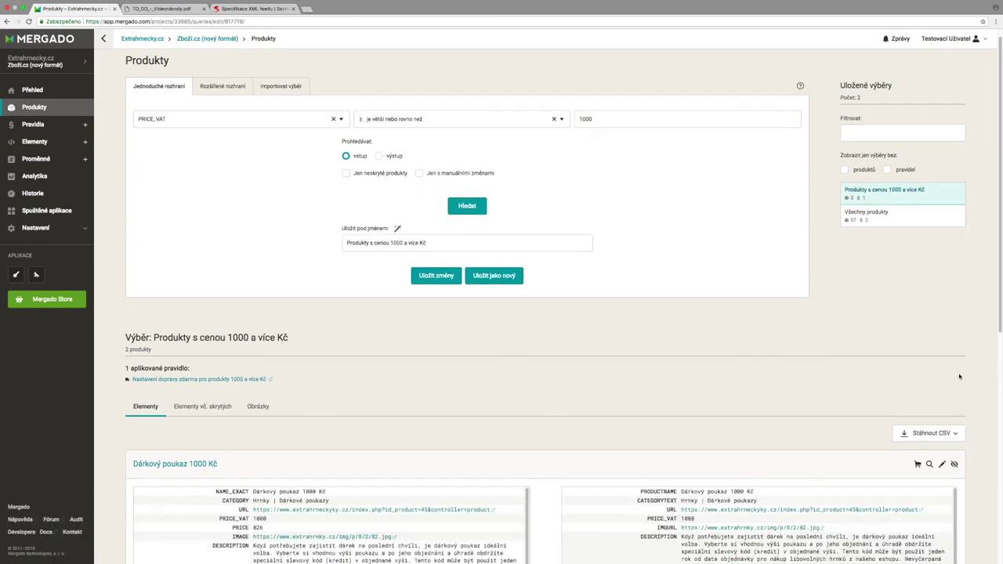
scroll(975, 380, "down", 5)
scroll(967, 360, "down", 1)
scroll(694, 258, "down", 3)
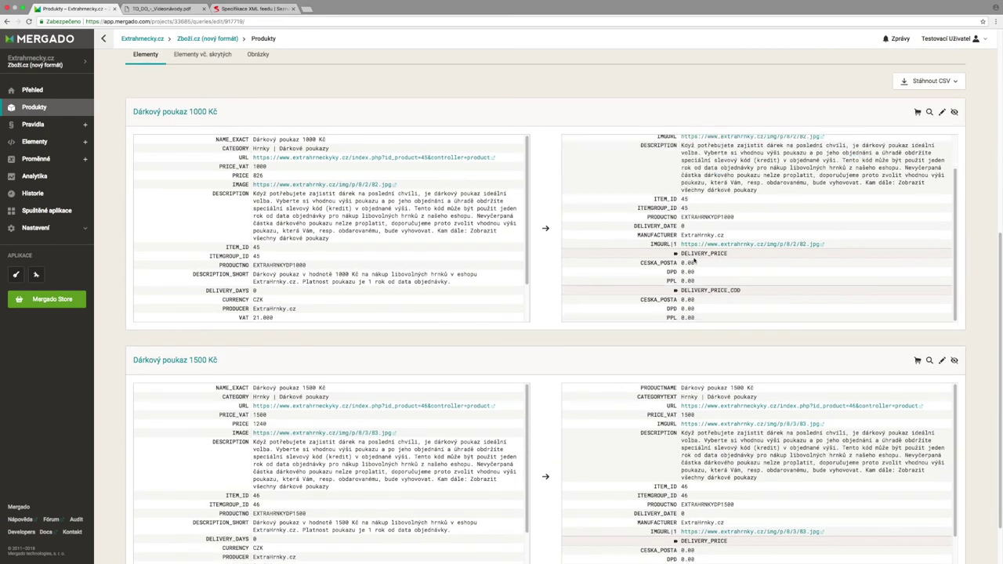